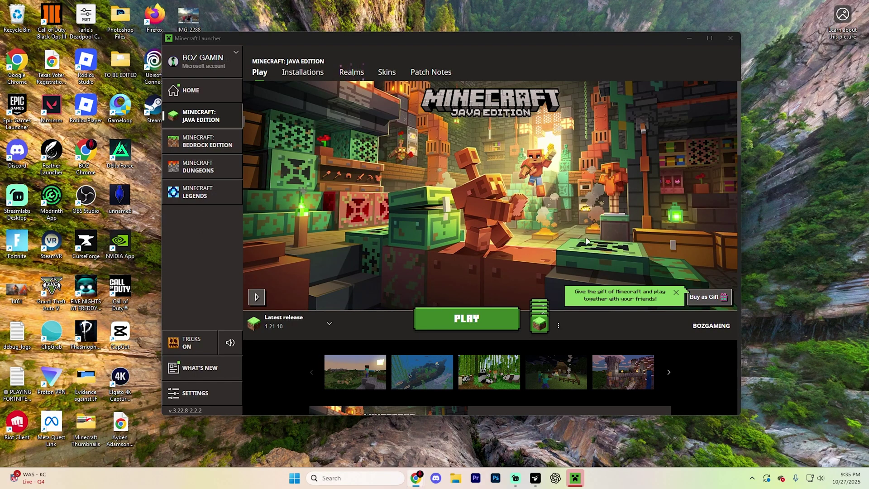
Step: Close the Minecraft Launcher, switch to Chrome and open the full list of Minecraft mods on curseforge.com
click(734, 39)
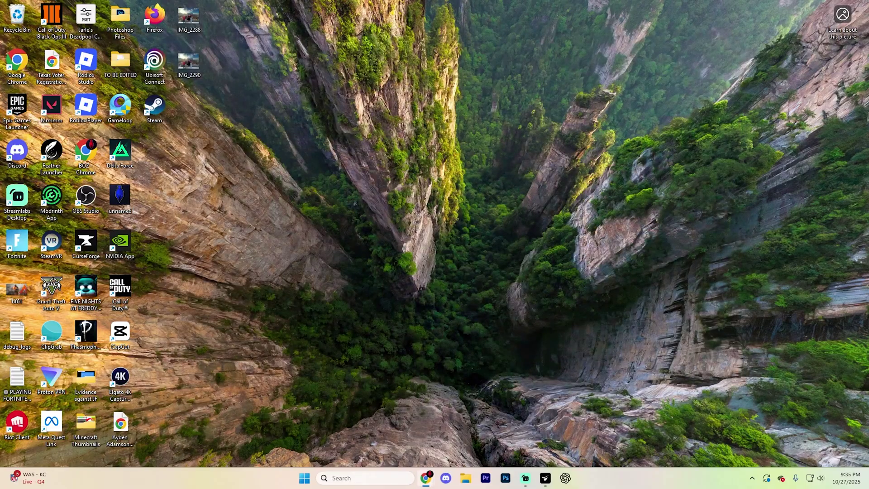
key(alt+Tab)
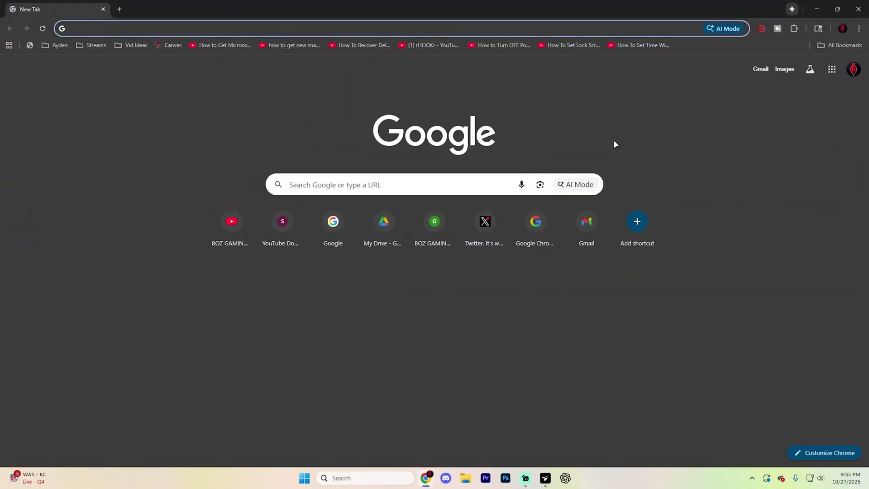
text(curseforge.com)
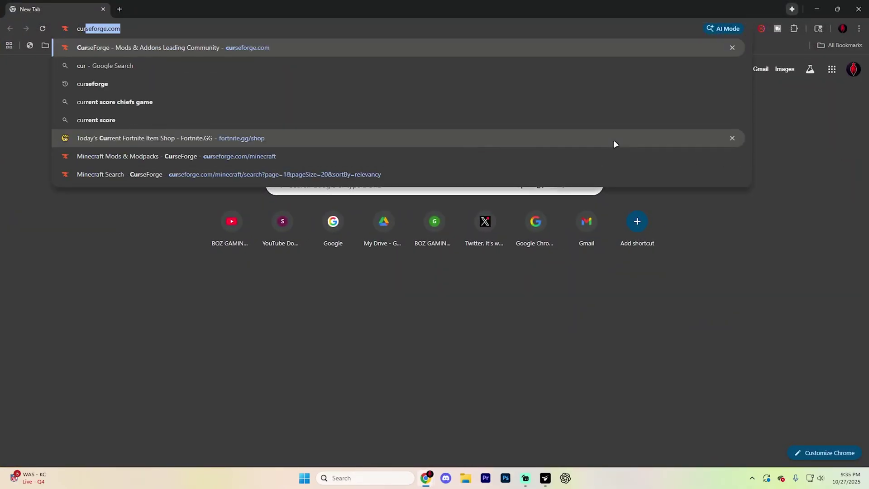
key(Return)
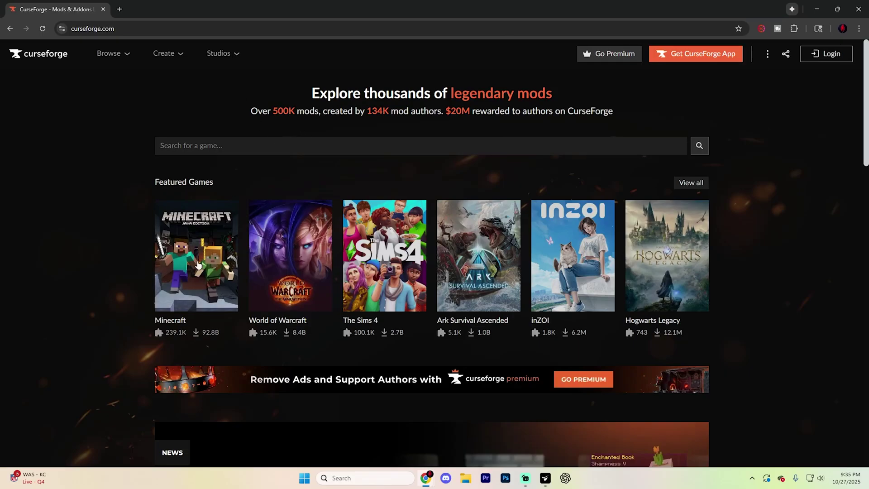
click(195, 236)
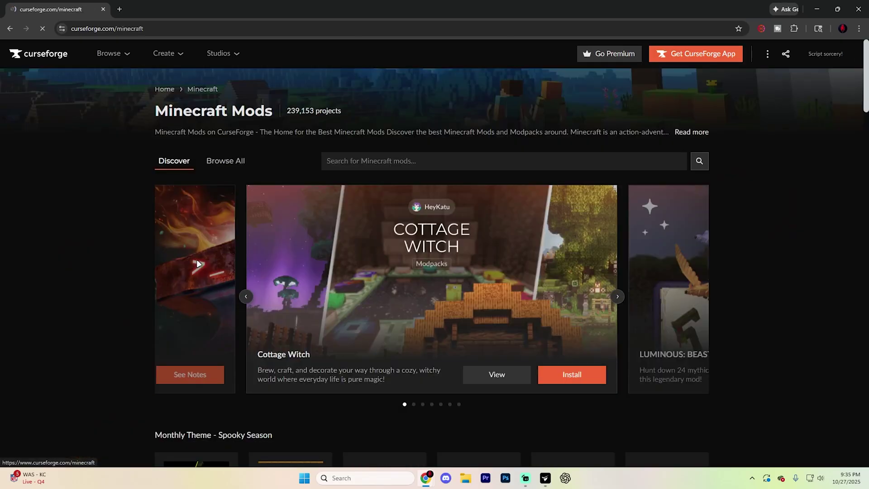
click(227, 166)
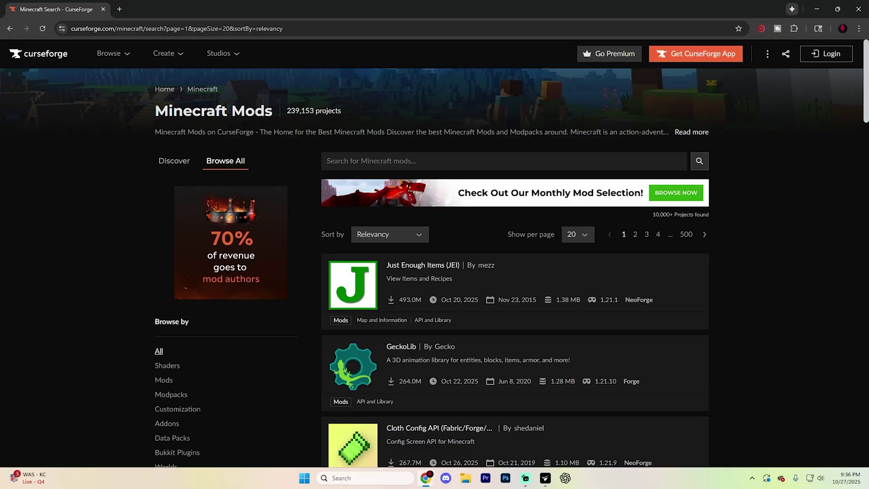
Step: Search the Minecraft mods for WorldEdit and open the page of the WorldEdit mod
click(518, 153)
text(WorldEdit)
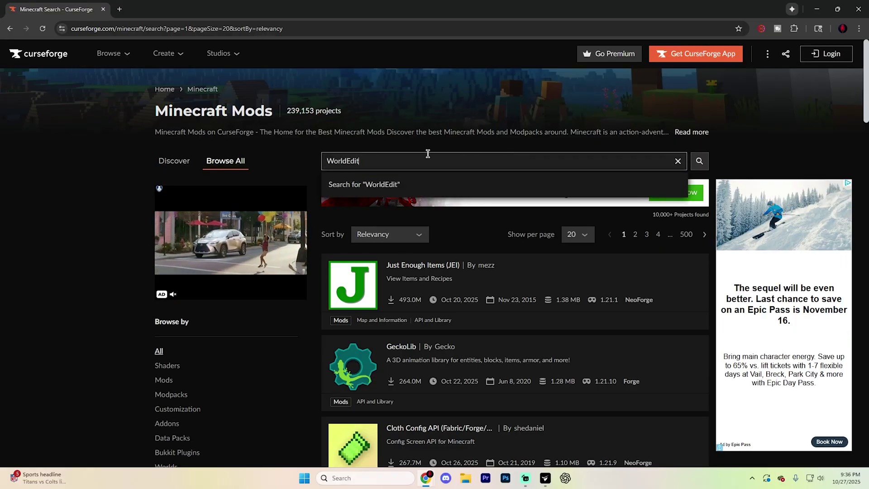
key(Return)
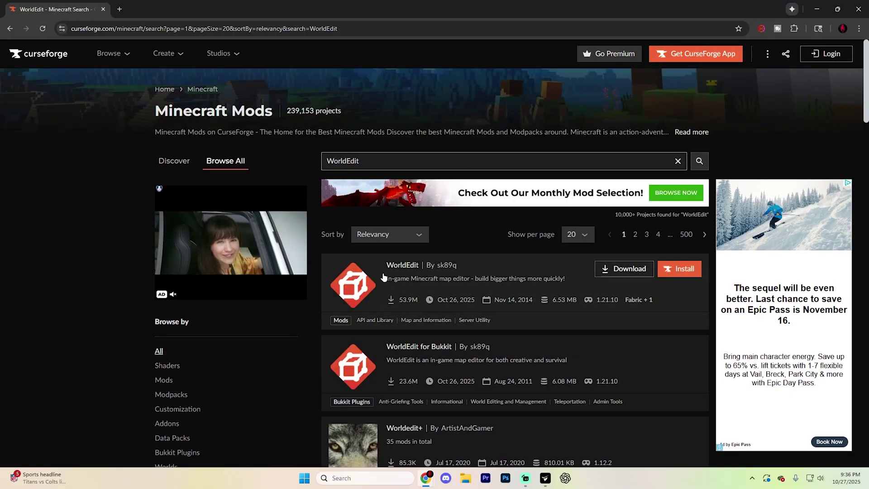
click(394, 261)
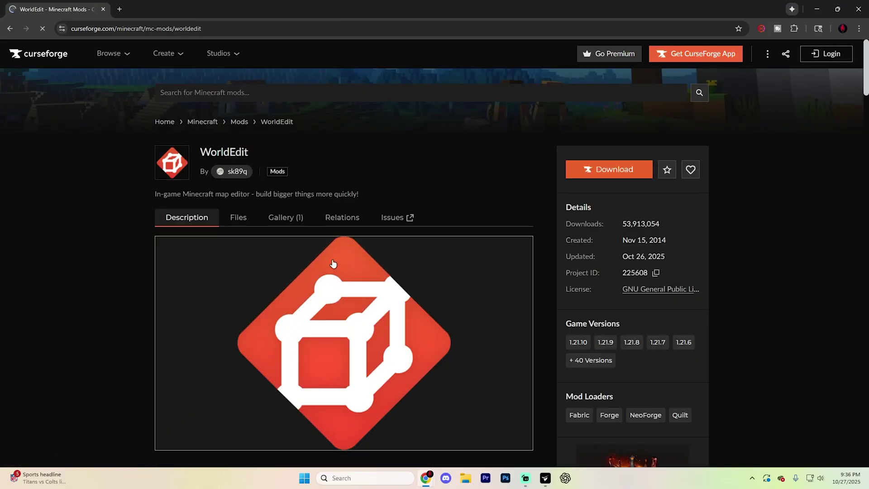
Step: Filter the WorldEdit files to game version 1.21.10 and download the WorldEdit 7.4.0 Beta 1 file
click(255, 219)
scroll(271, 208, down, 1)
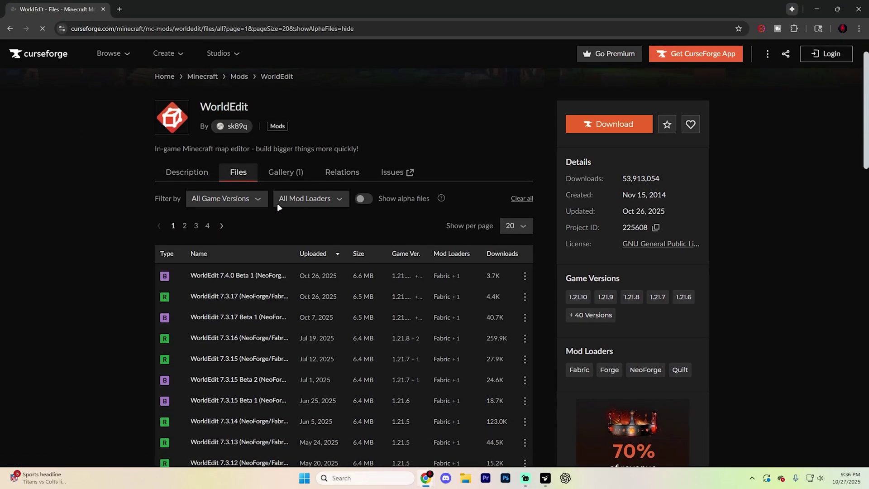
click(244, 201)
click(221, 230)
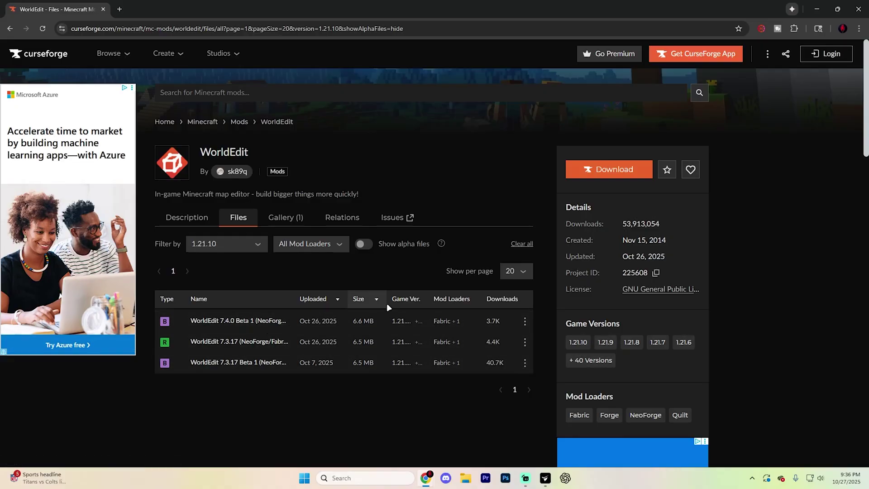
click(525, 322)
click(539, 363)
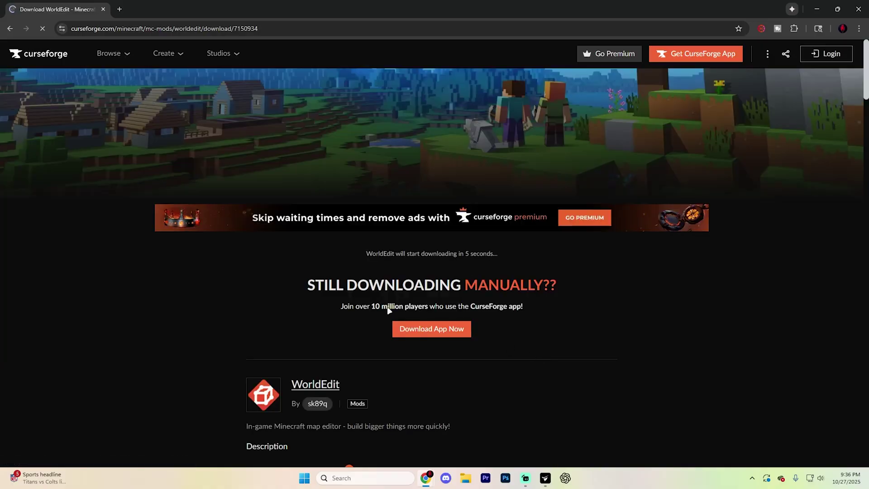
scroll(469, 268, down, 5)
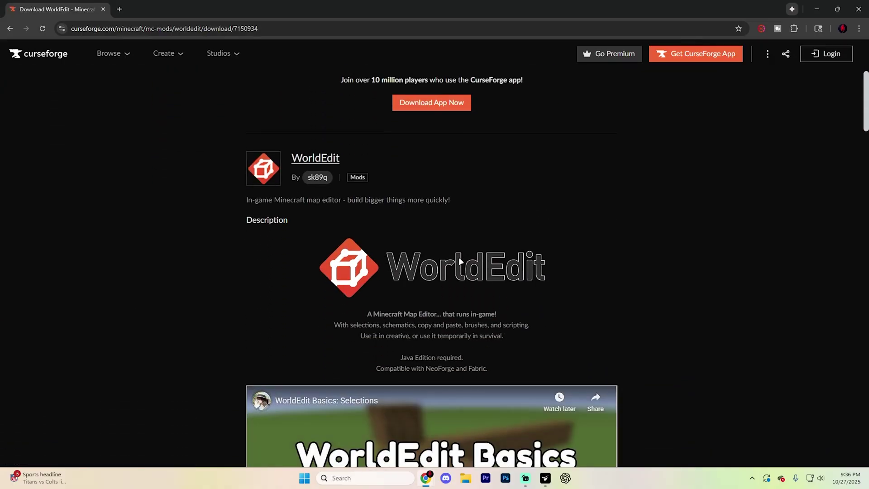
scroll(460, 261, down, 3)
scroll(502, 262, up, 5)
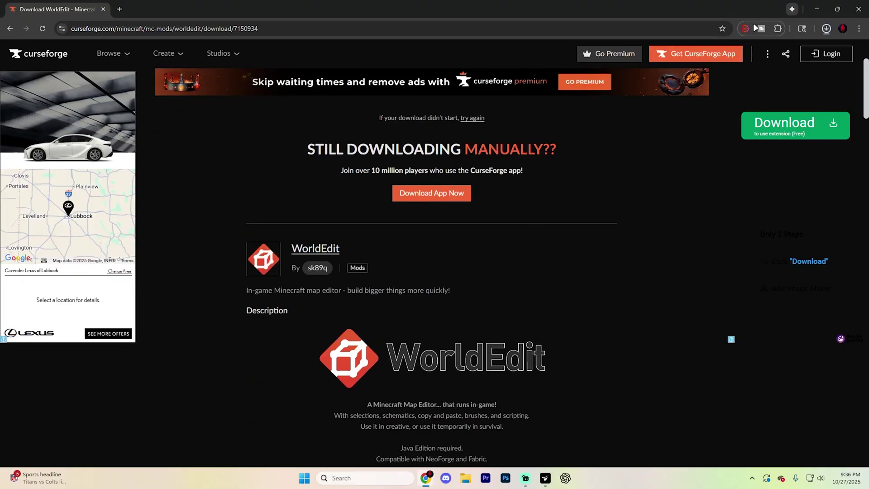
click(826, 28)
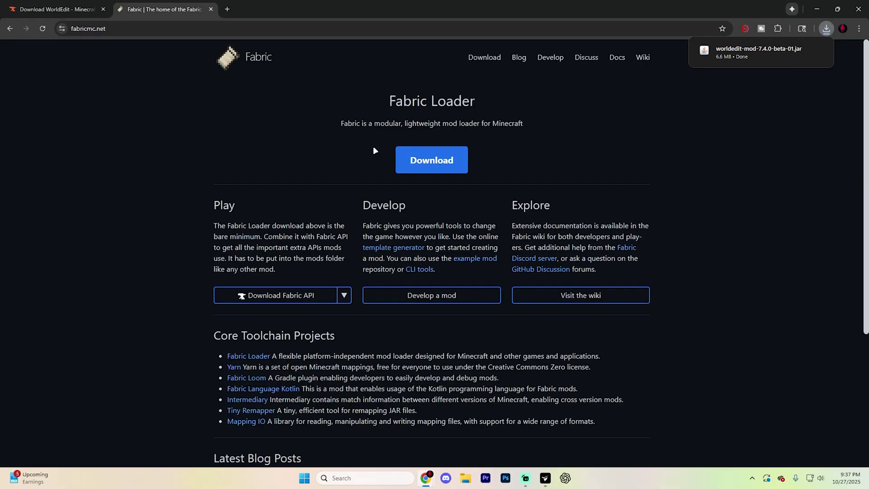
Step: Download the Fabric Loader installer for Windows from fabricmc.net and run fabric-installer-1.1.0.exe
click(401, 159)
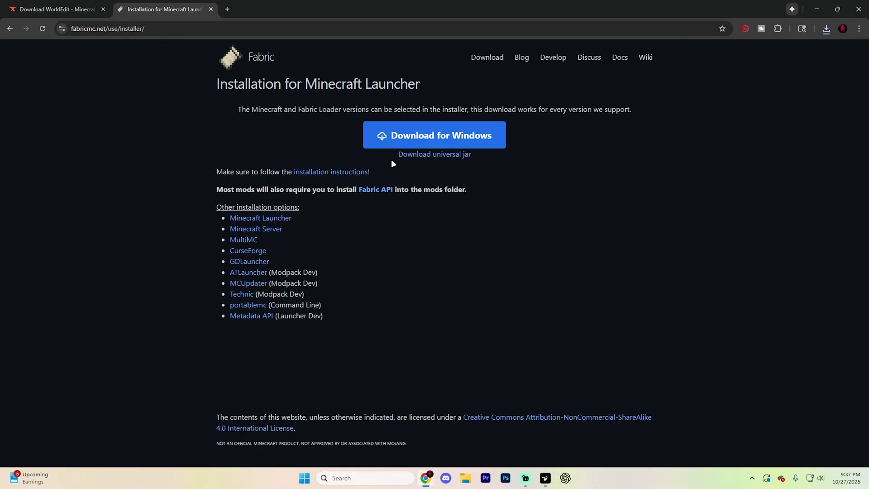
click(434, 134)
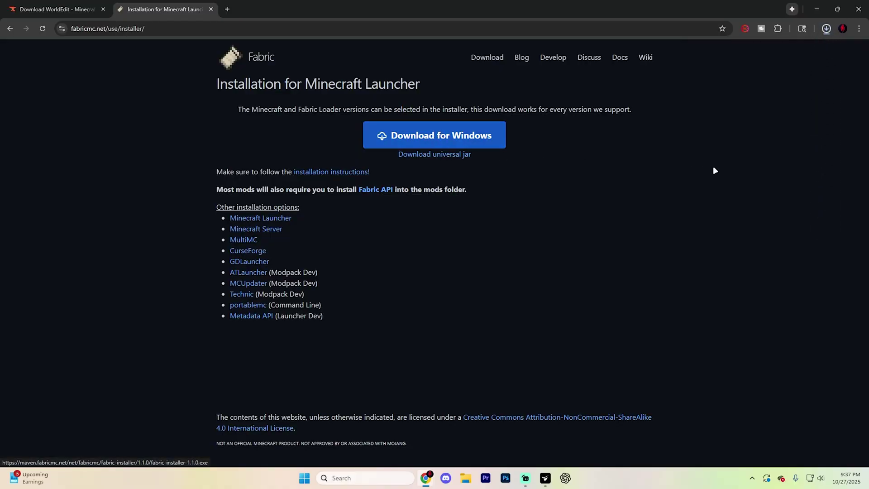
click(826, 28)
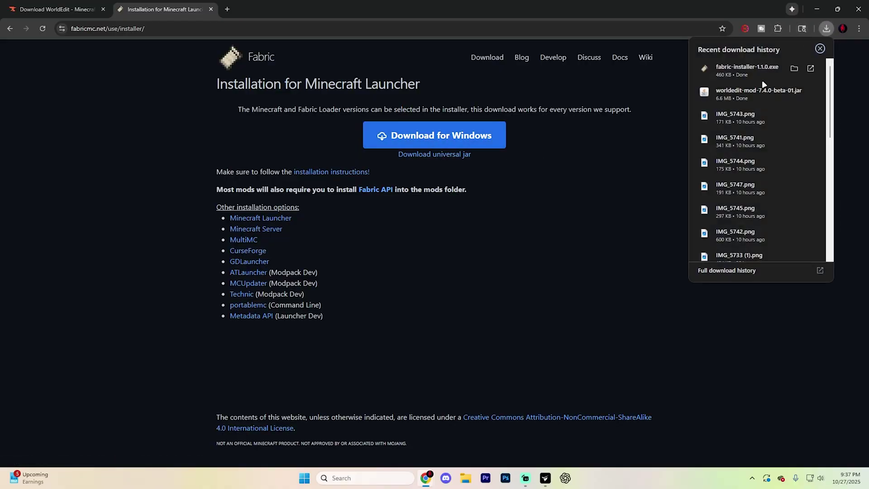
click(747, 73)
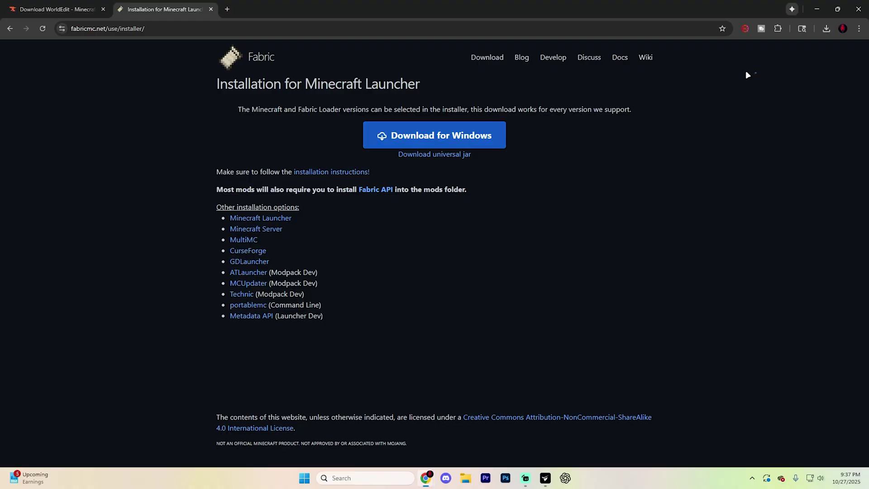
Step: Install the Fabric client for Minecraft version 1.21.10 with loader 0.17.3, then close the installer
drag(421, 180, 446, 145)
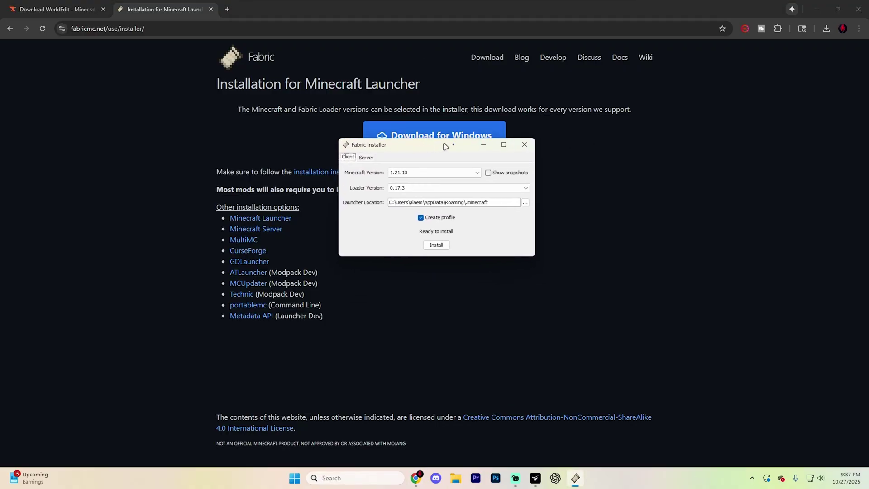
click(427, 173)
click(417, 182)
click(435, 254)
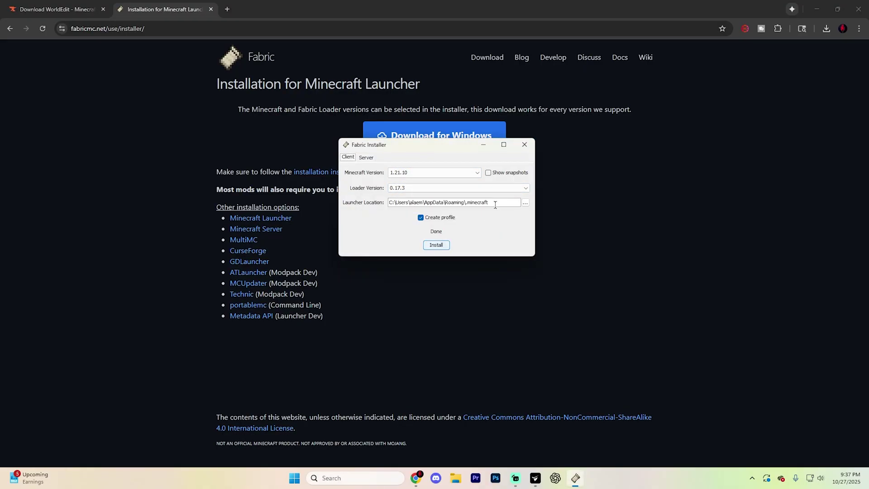
click(524, 144)
Step: Return to CurseForge, search the Minecraft mods for "fabric api" and open the Fabric API page
click(54, 9)
scroll(345, 207, up, 15)
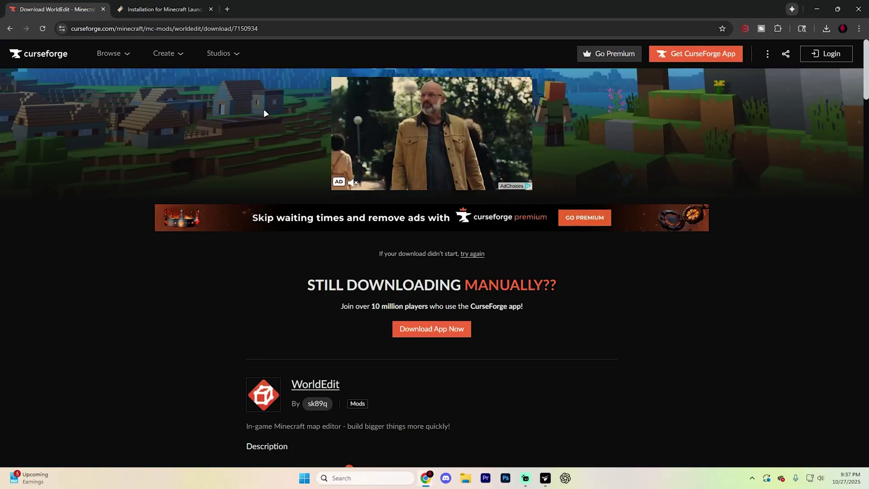
mouse_move(102, 53)
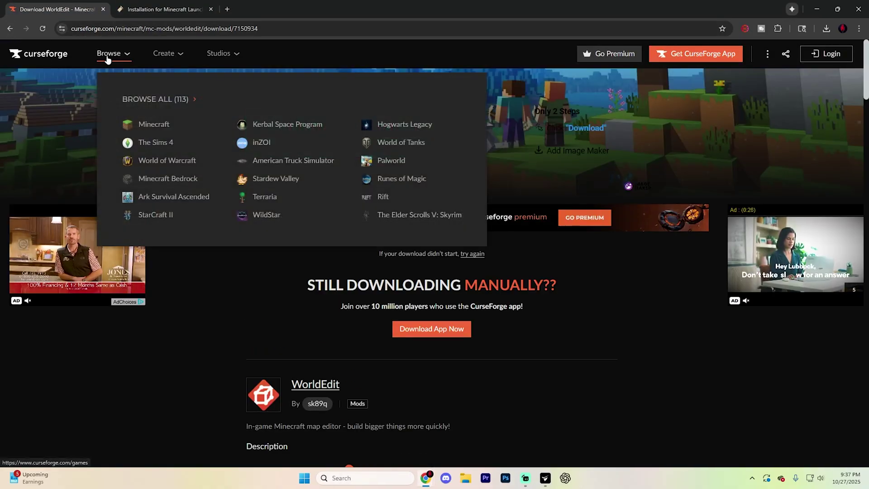
click(142, 121)
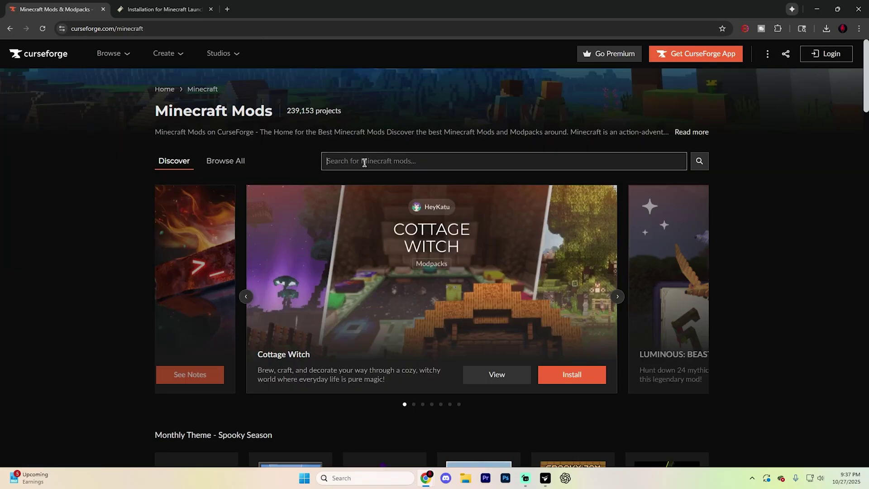
text(fabric)
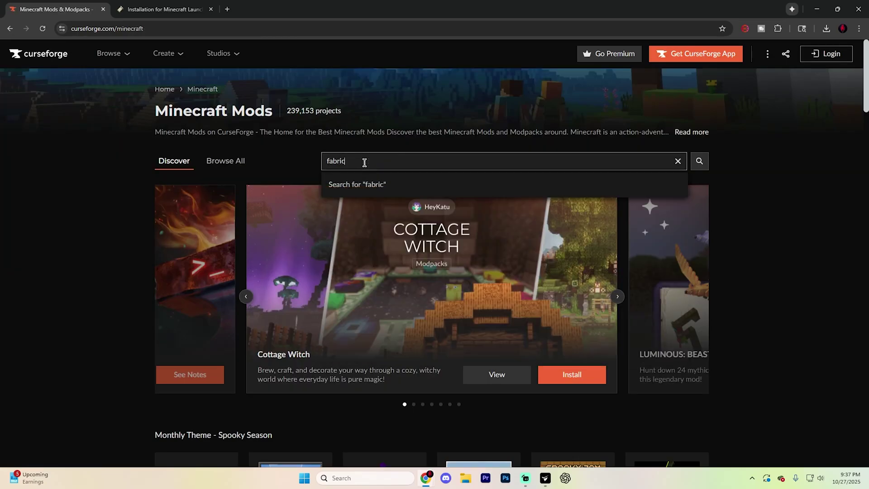
key(Return)
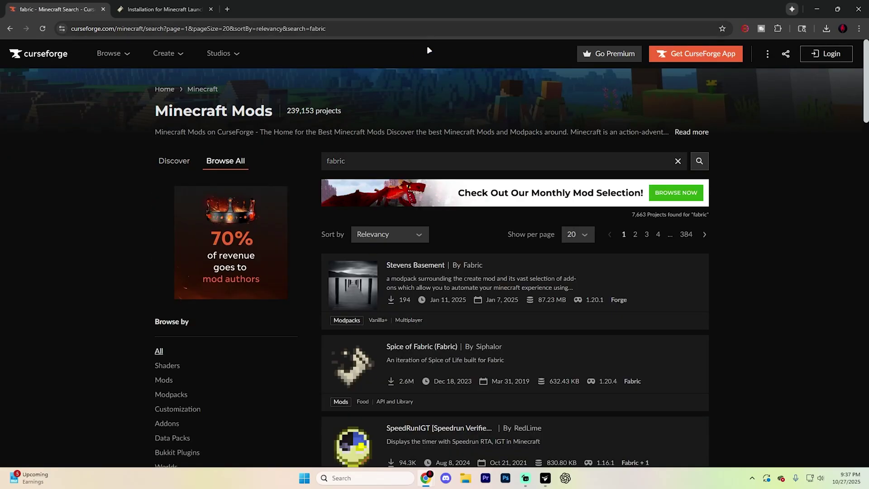
text(api)
key(Return)
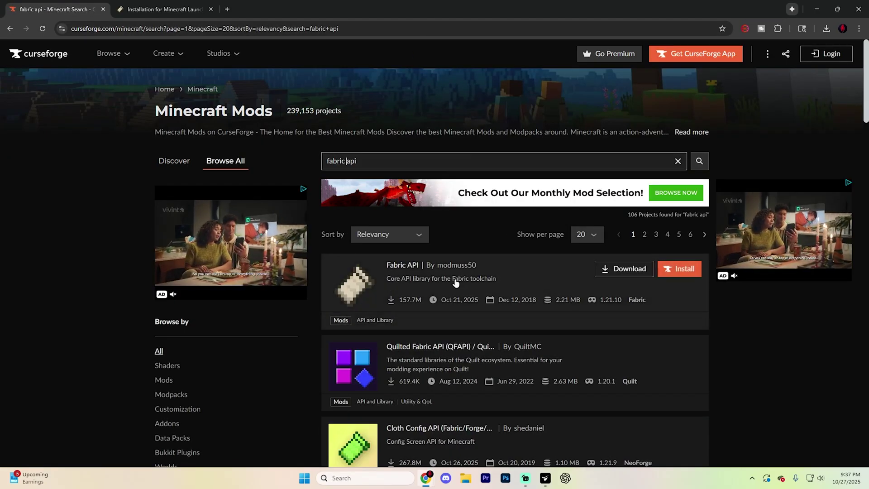
click(381, 283)
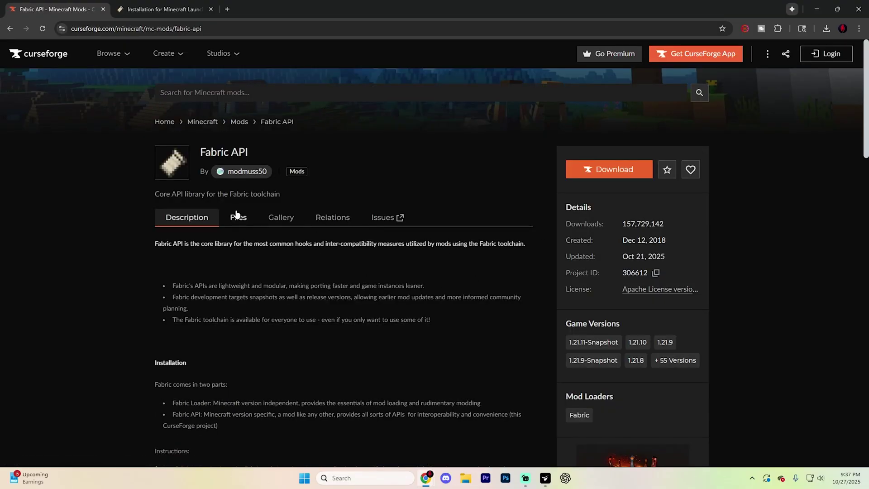
Step: Filter the Fabric API files to version 1.21.10, download Fabric API 0.136.0 and allow the blocked download
click(236, 216)
click(231, 245)
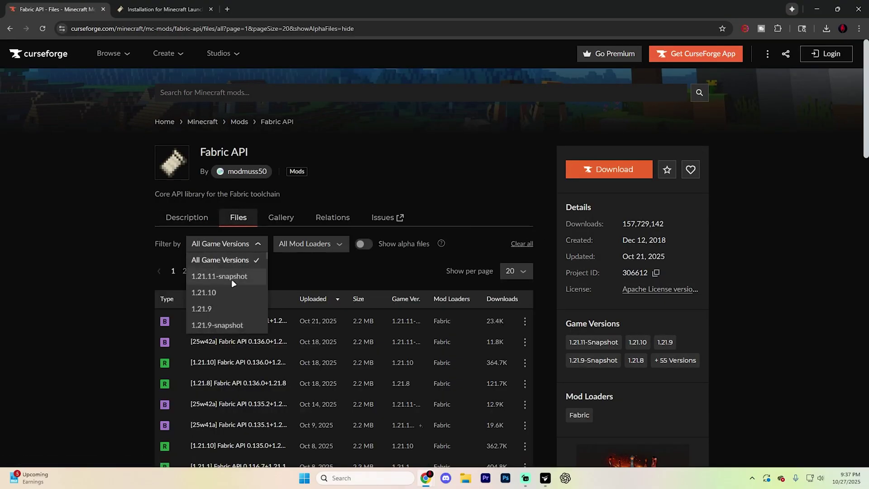
click(235, 290)
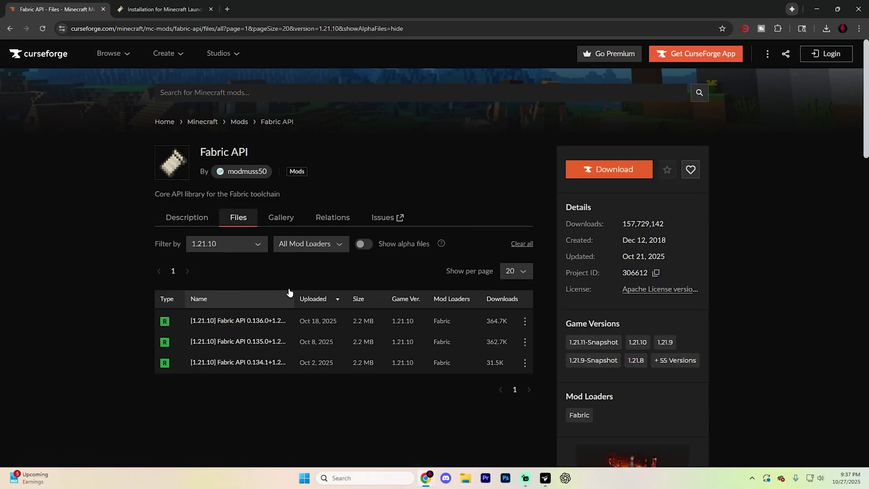
click(532, 326)
click(527, 361)
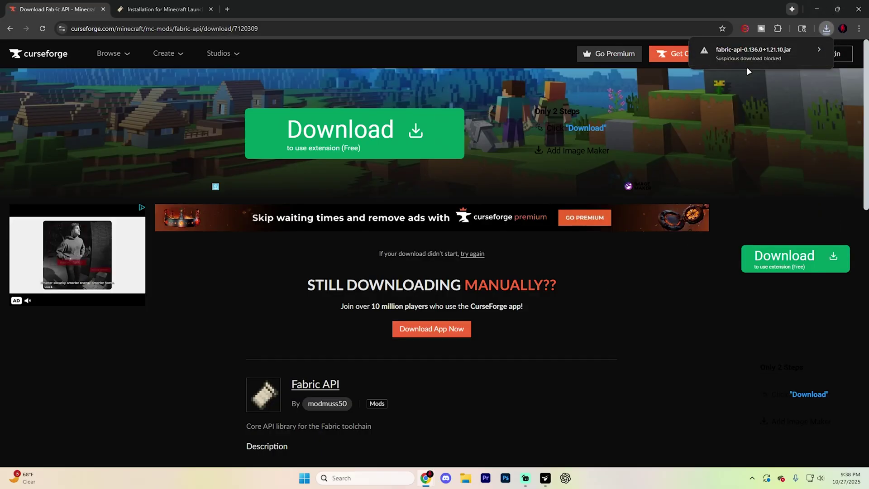
click(817, 49)
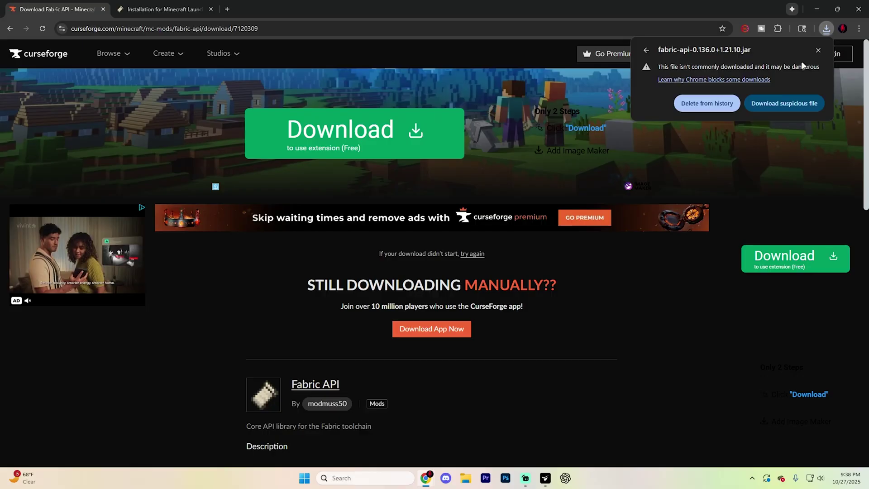
click(781, 103)
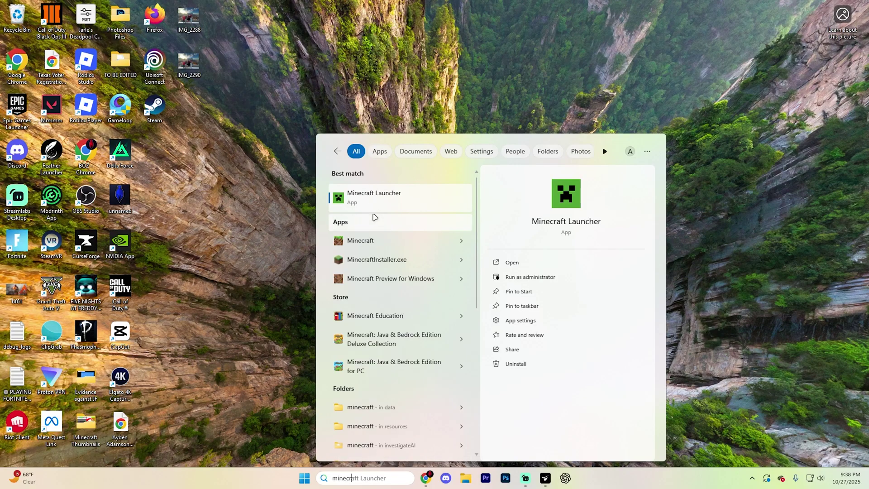
Step: Open the Minecraft Launcher and select the fabric-loader-1.21.10 installation for Java Edition
click(374, 195)
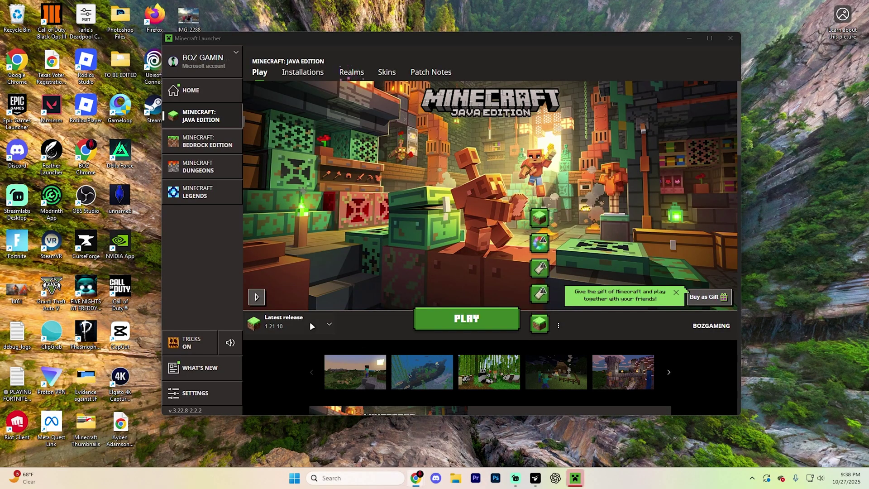
click(320, 325)
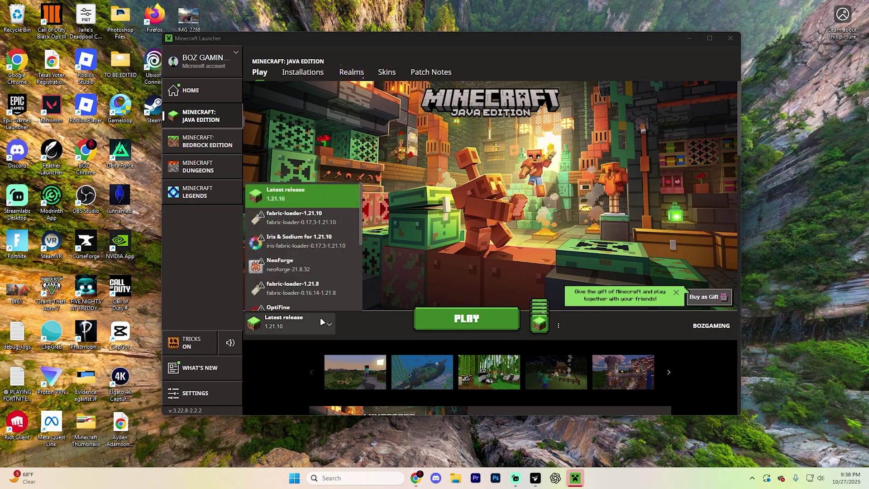
click(306, 221)
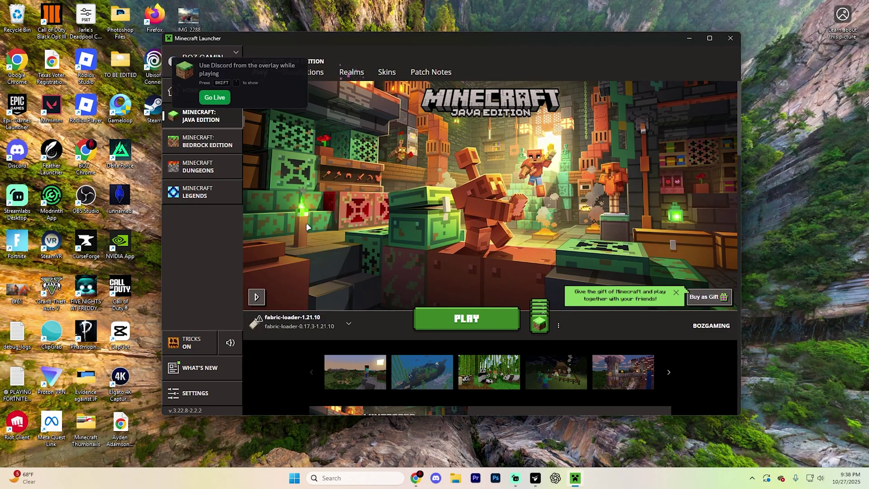
Step: Open the game folder of the fabric-loader-1.21.10 installation and go into its mods folder
click(322, 74)
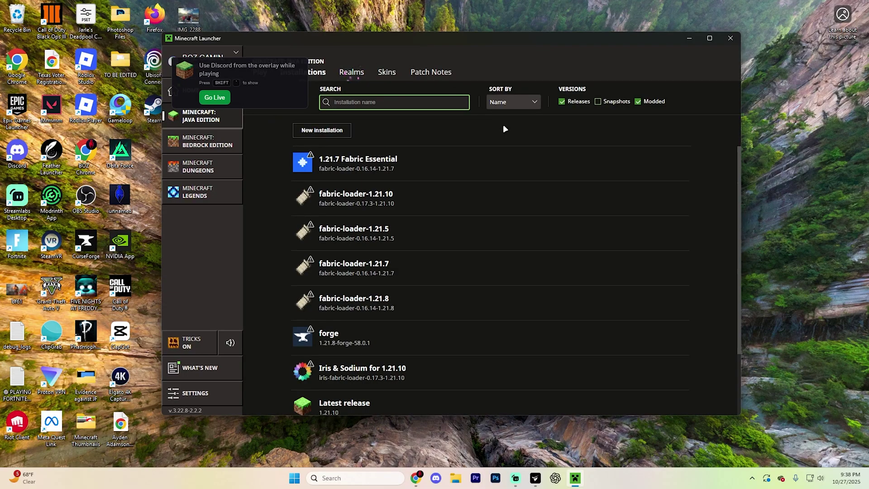
mouse_move(336, 195)
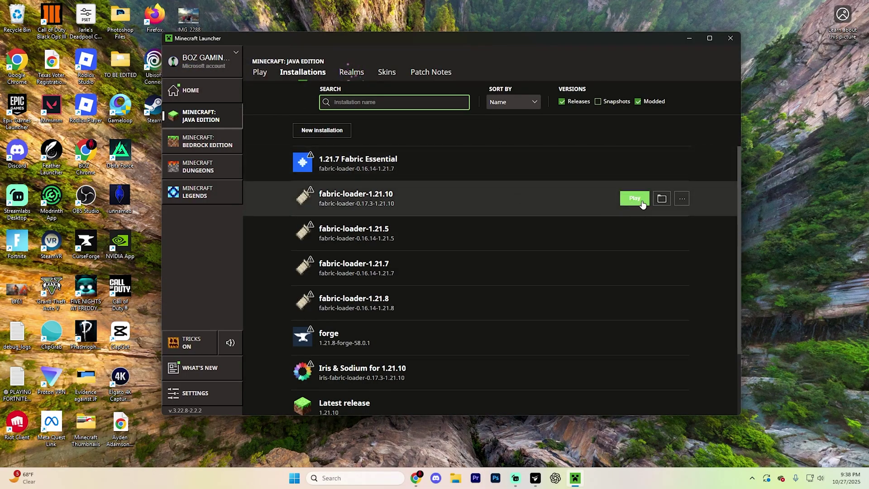
click(663, 202)
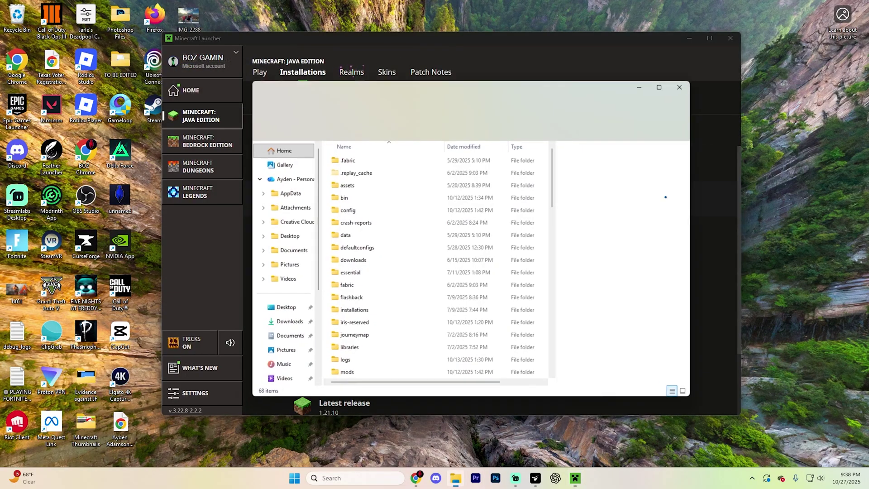
scroll(380, 271, down, 2)
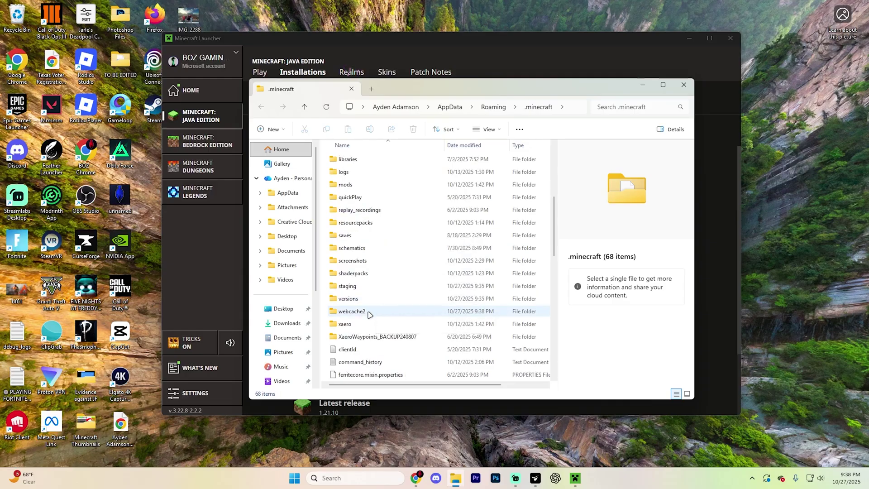
scroll(364, 244, down, 1)
scroll(368, 271, up, 3)
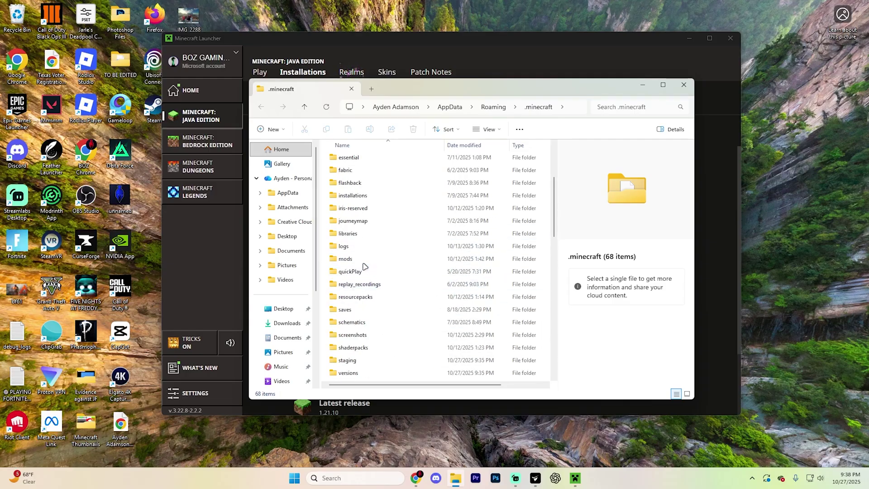
double_click(369, 254)
Step: Delete the old Fabric API and Xaero's World Map files from the mods folder and move its window aside
drag(454, 256, 402, 150)
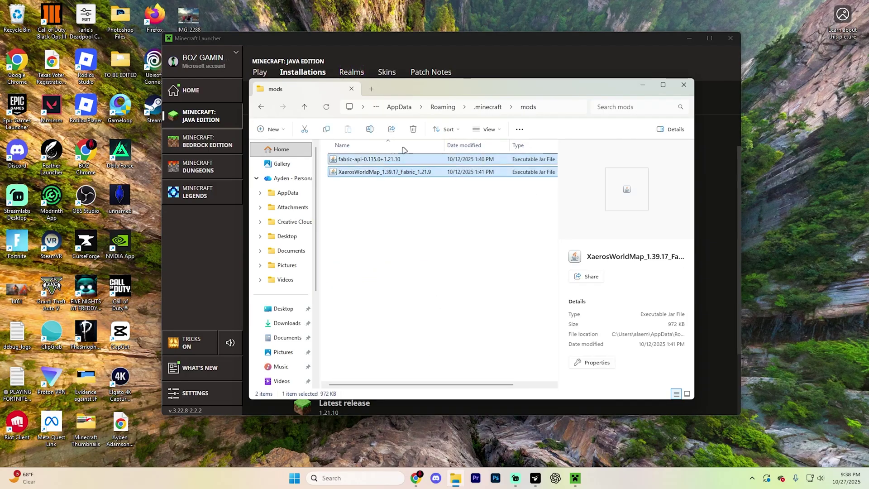
key(Delete)
drag(435, 95, 225, 54)
Step: Open the Downloads folder in a second File Explorer window and place it beside the mods folder
right_click(451, 473)
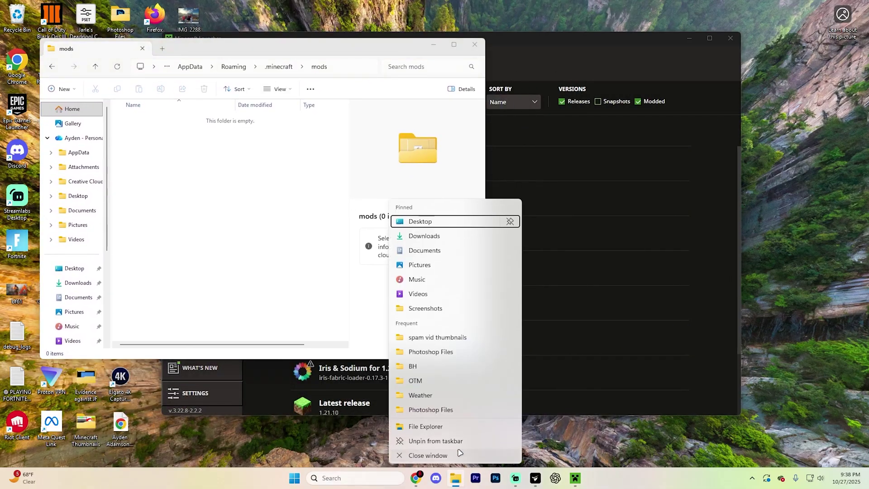
click(447, 422)
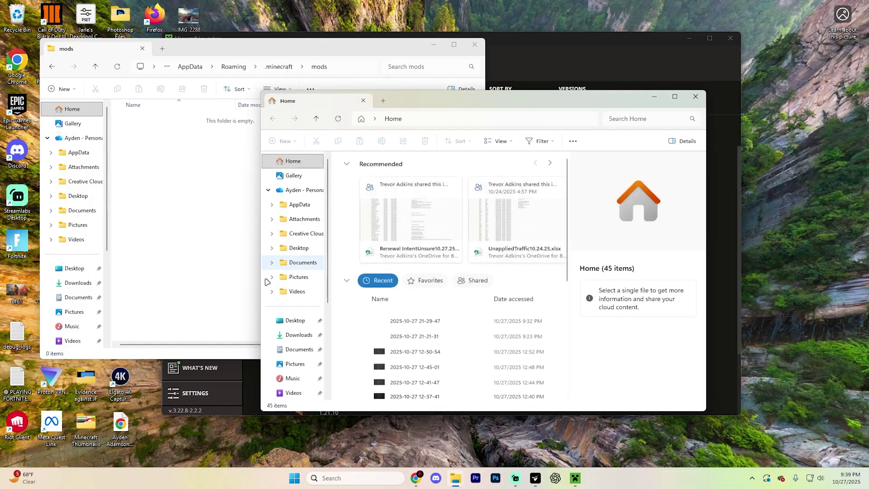
click(299, 334)
click(548, 116)
click(516, 111)
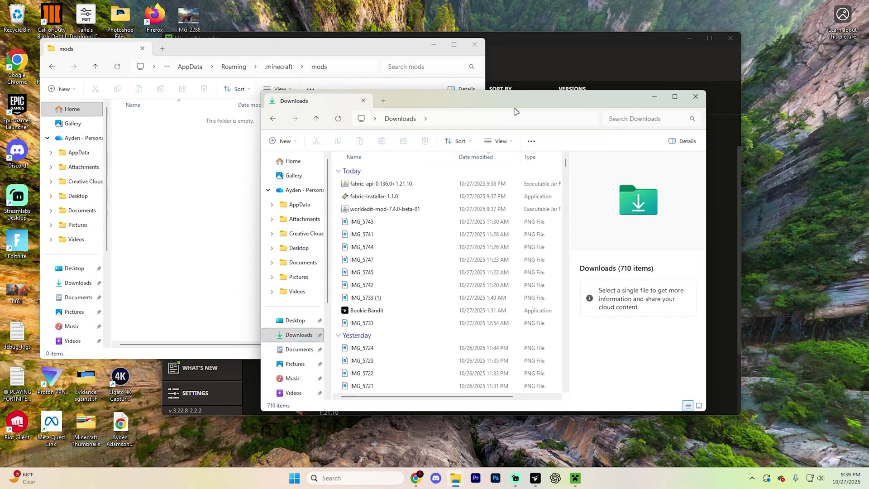
drag(519, 102, 600, 105)
Step: Move fabric-api-0.136.0+1.21.10 and worldedit-mod-7.4.0-beta-01 from Downloads into the mods folder, then close both folder windows
drag(466, 186, 294, 188)
click(511, 209)
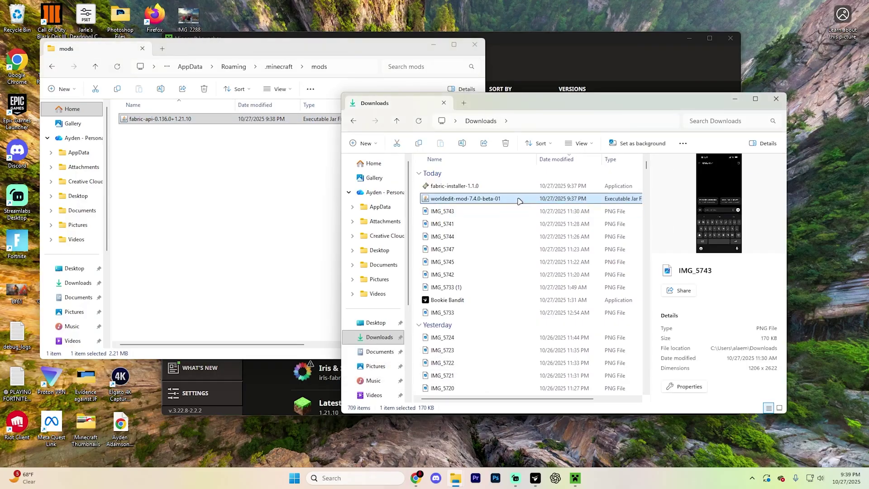
drag(521, 199, 294, 176)
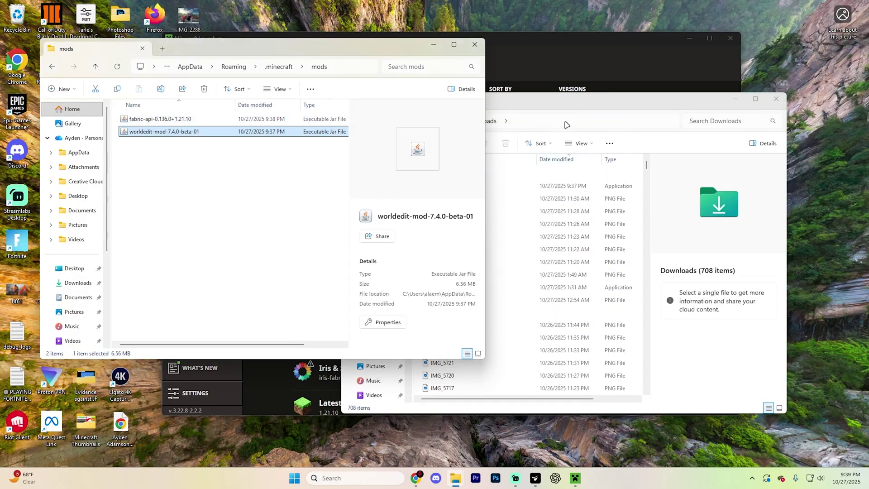
click(776, 99)
click(474, 44)
Step: Launch the game with fabric-loader-1.21.10 and load the singleplayer world named "world"
click(260, 73)
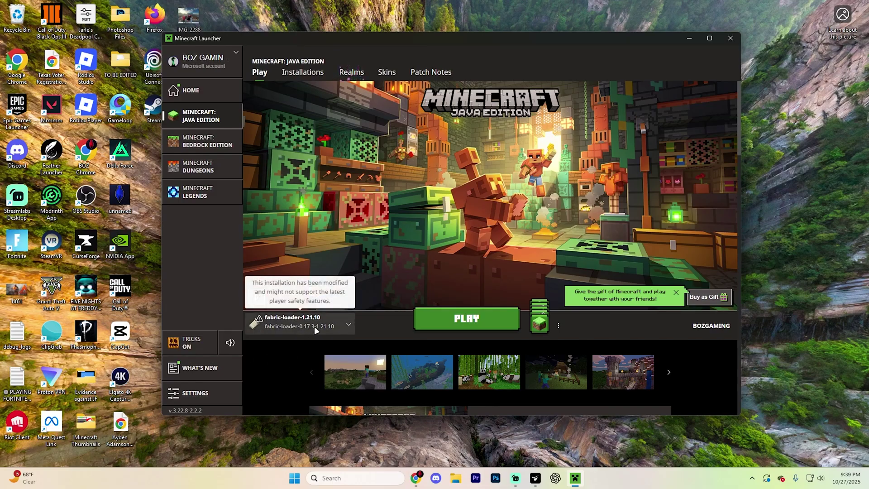
click(488, 320)
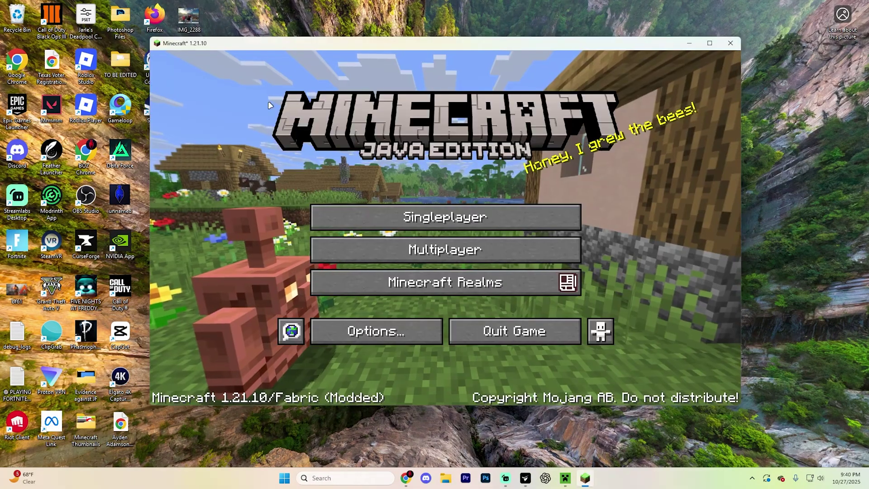
click(491, 212)
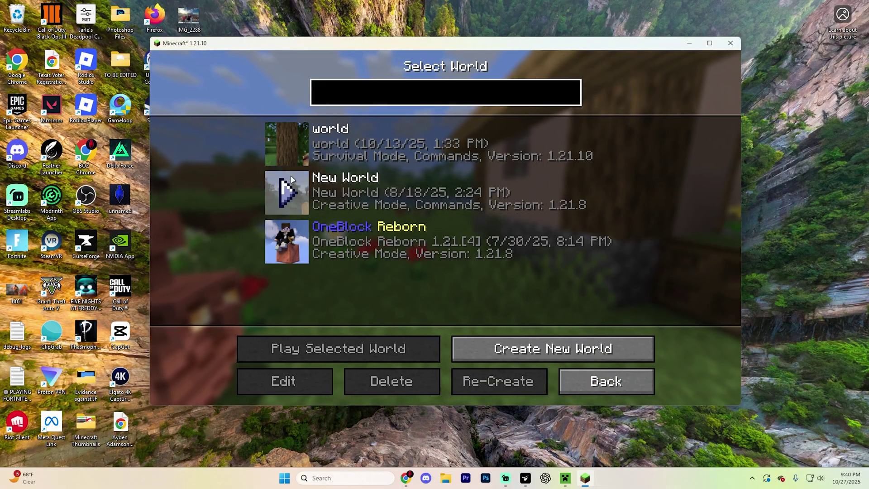
click(292, 152)
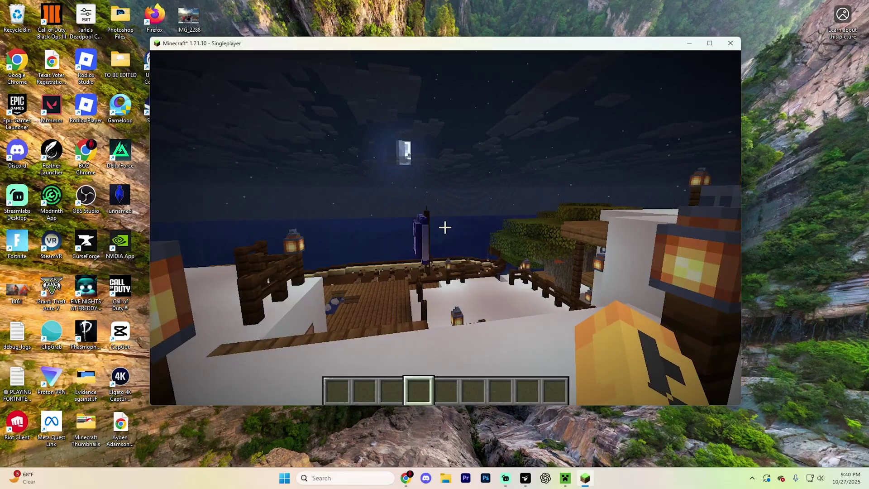
Step: Run the WorldEdit command //wand and equip the wooden axe in the first hotbar slot
key(slash)
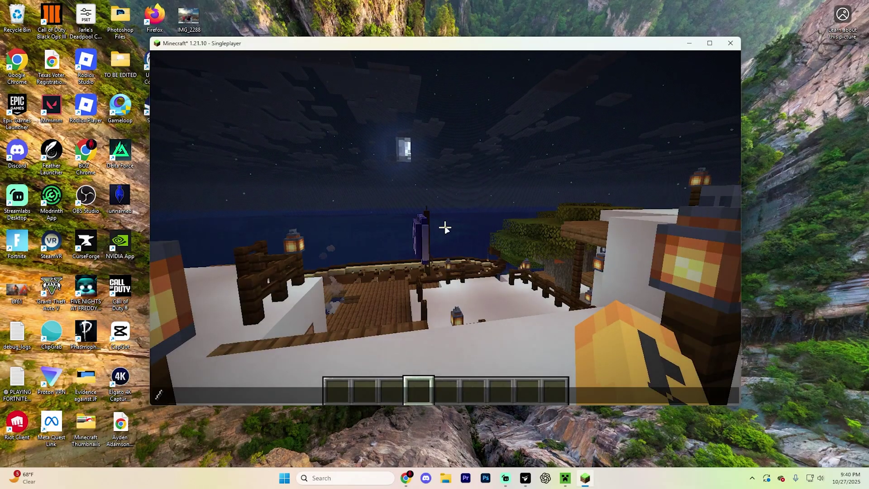
text(/br)
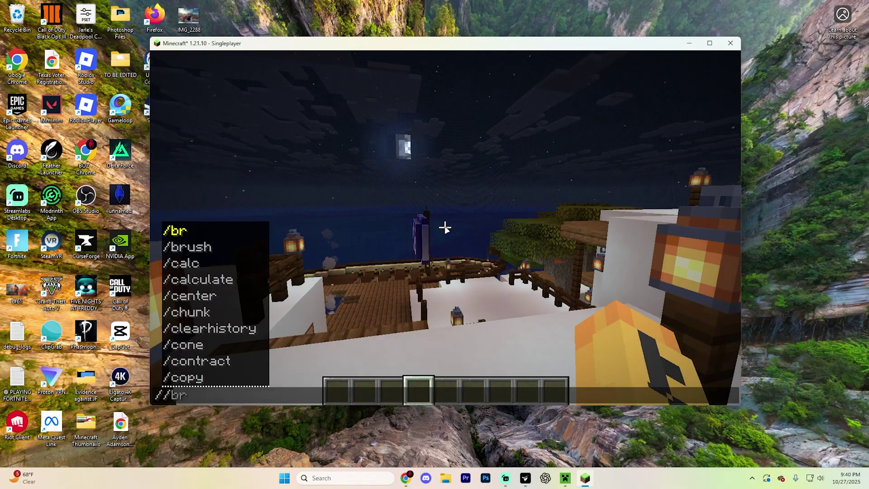
key(BackSpace)
key(BackSpace)
text(wand)
key(Return)
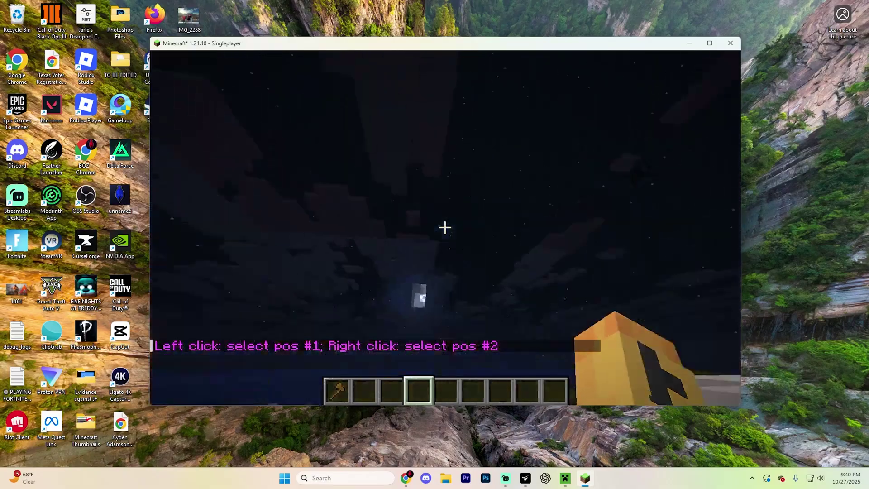
key(1)
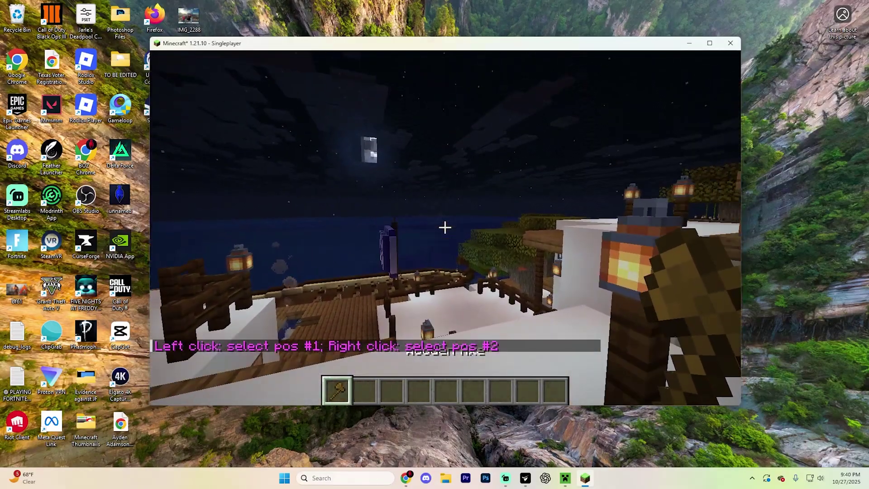
Step: Set the first and second WorldEdit selection positions on the white rooftop with the wooden axe
click(445, 227)
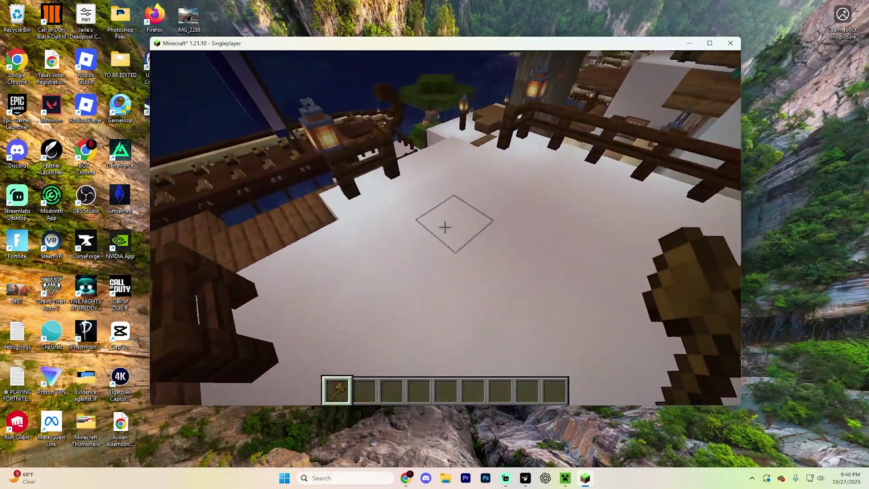
click(445, 227)
right_click(445, 227)
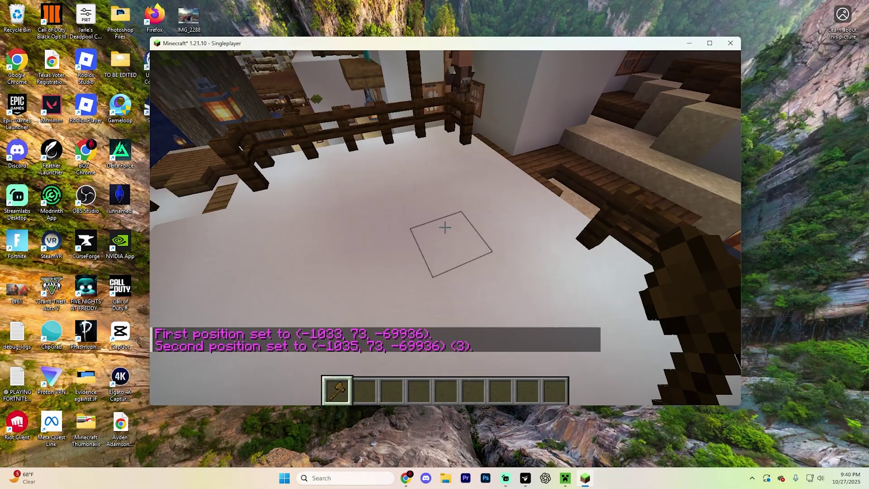
key(slash)
text(/br)
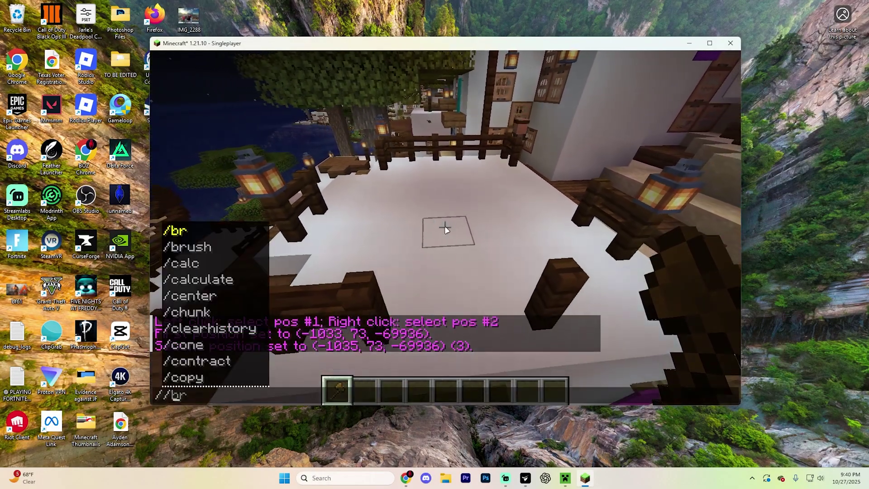
key(BackSpace)
key(BackSpace)
text(redo)
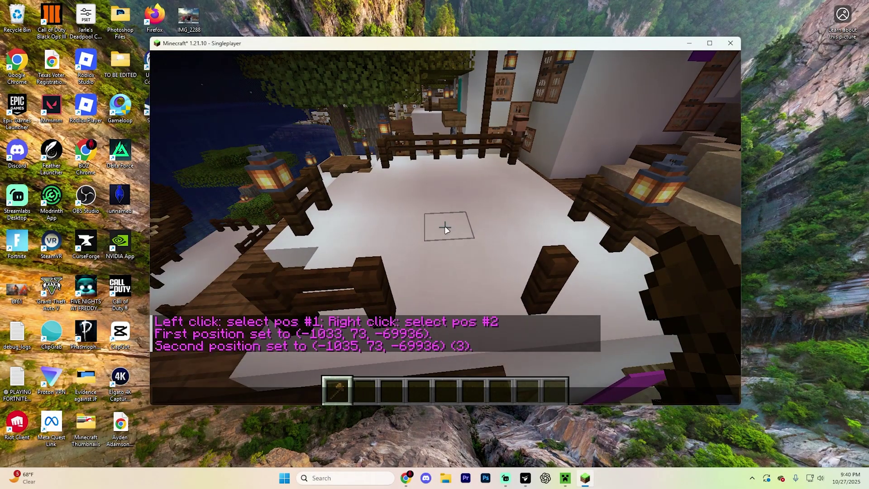
key(Escape)
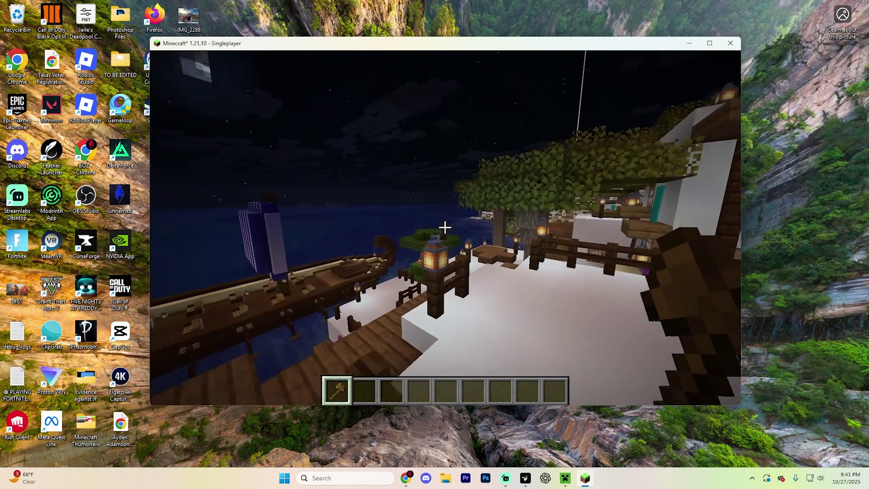
key(w)
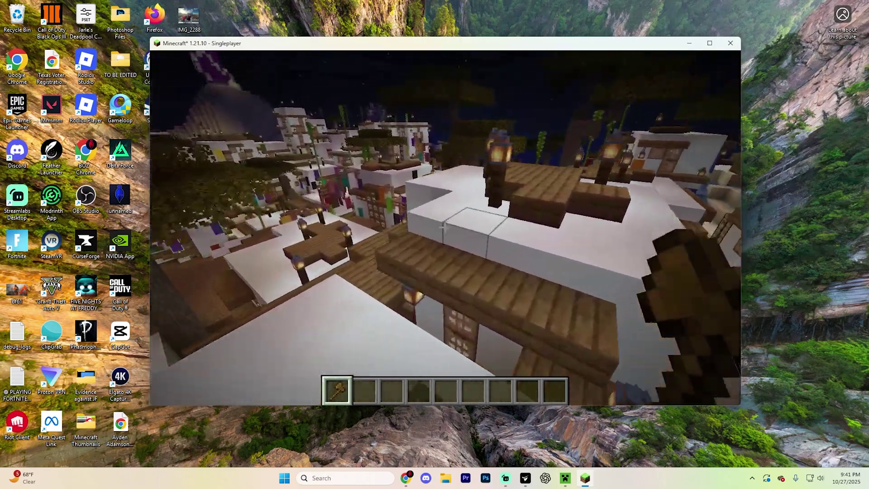
key(w)
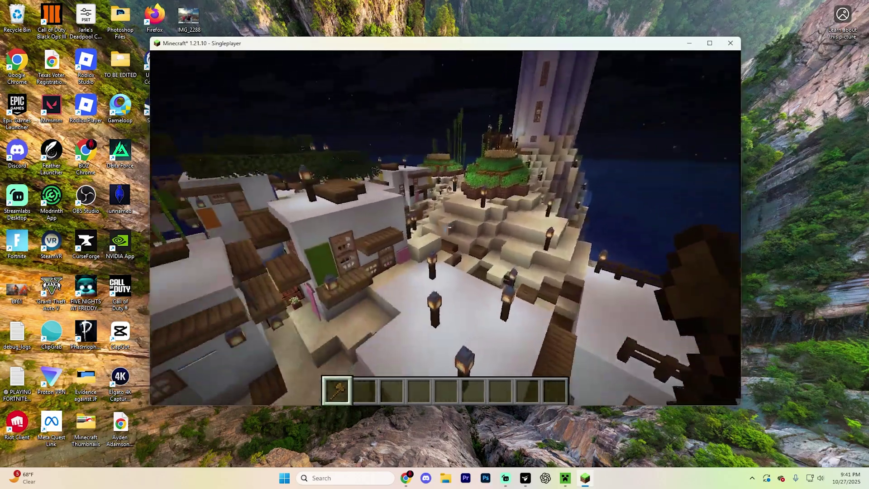
key(w)
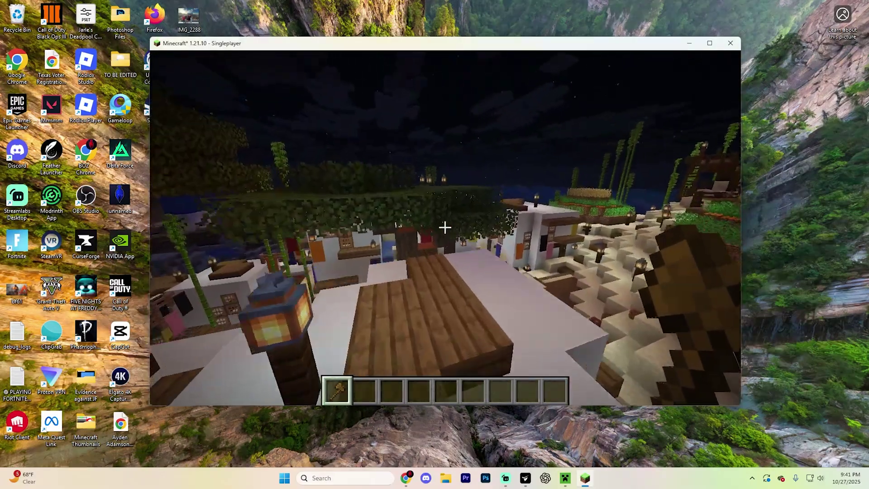
key(w)
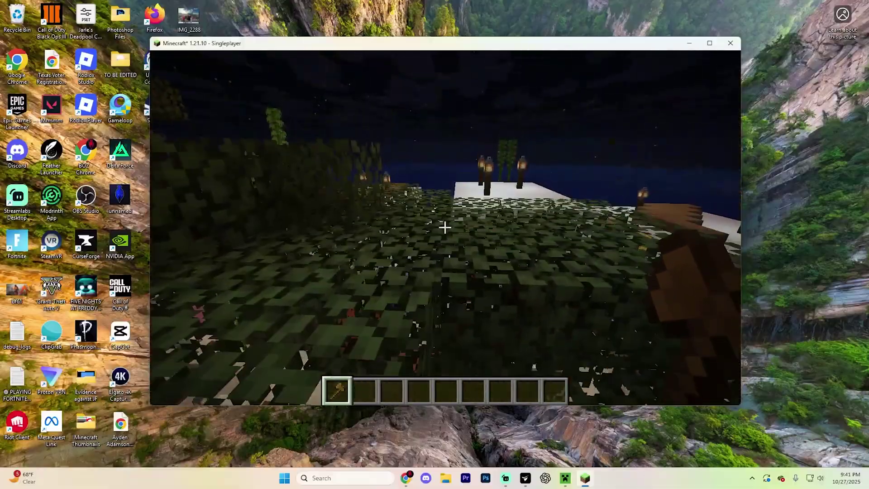
key(w)
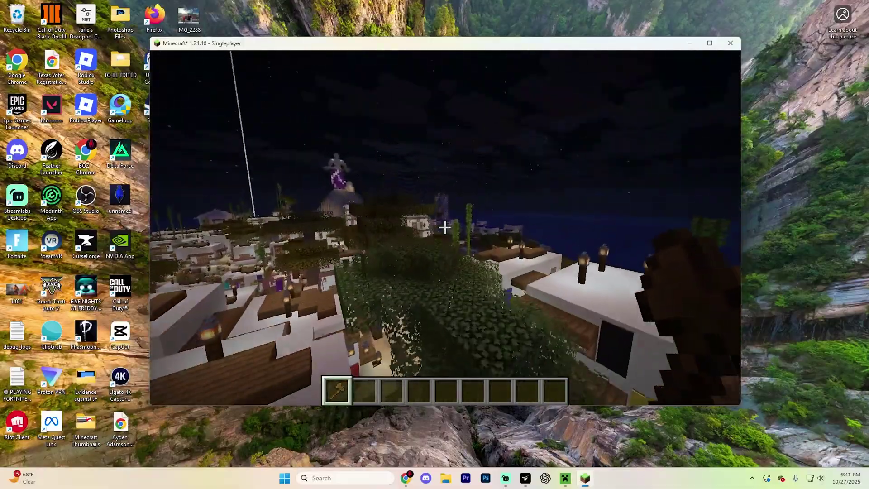